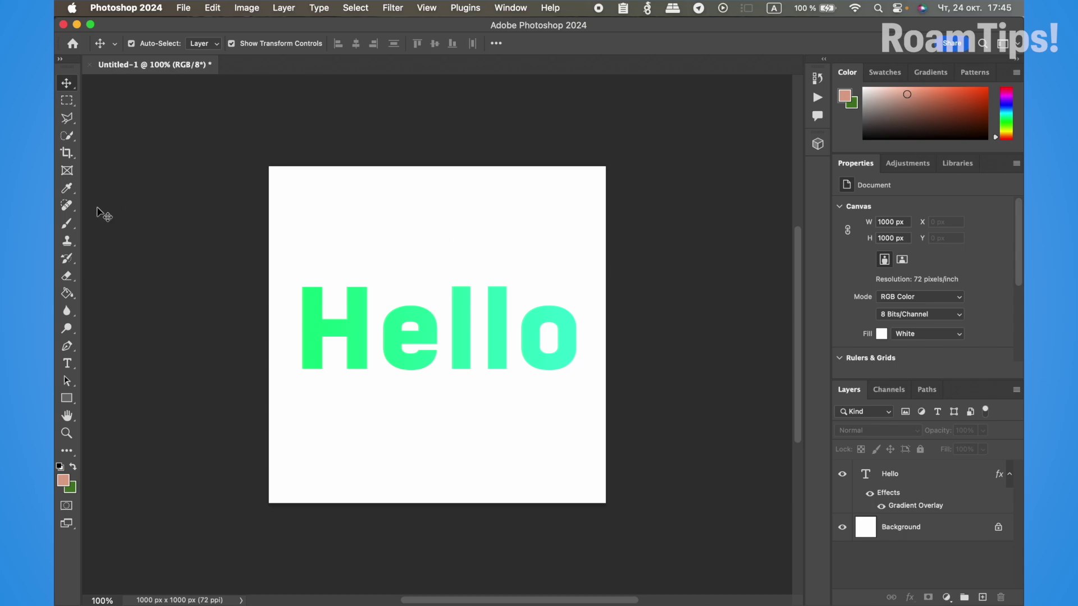
Step: Delete the Hello text layer so only the white Background layer remains
click(954, 483)
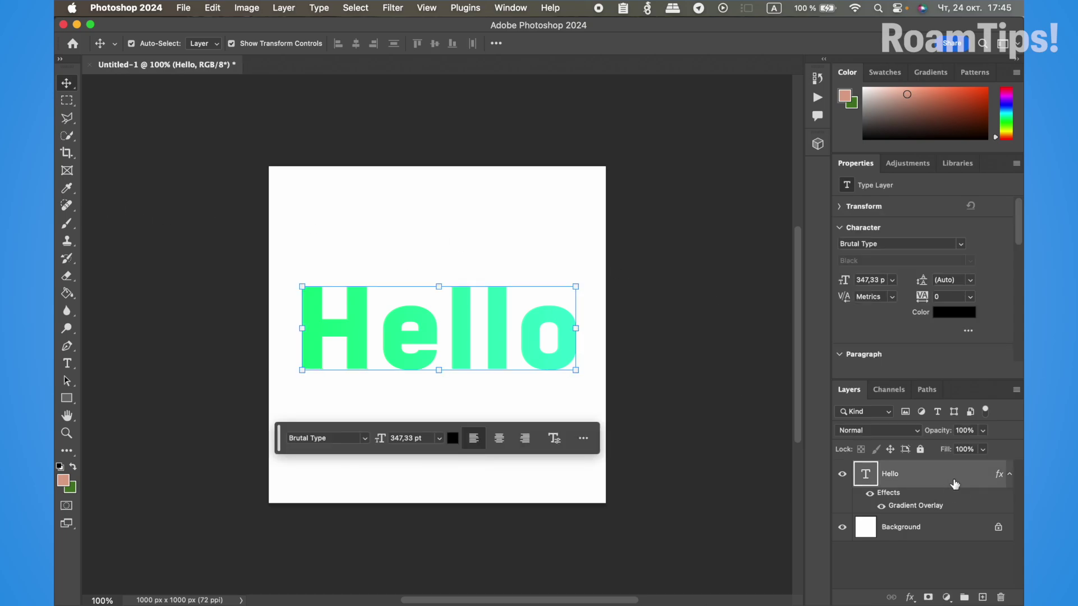
key(Delete)
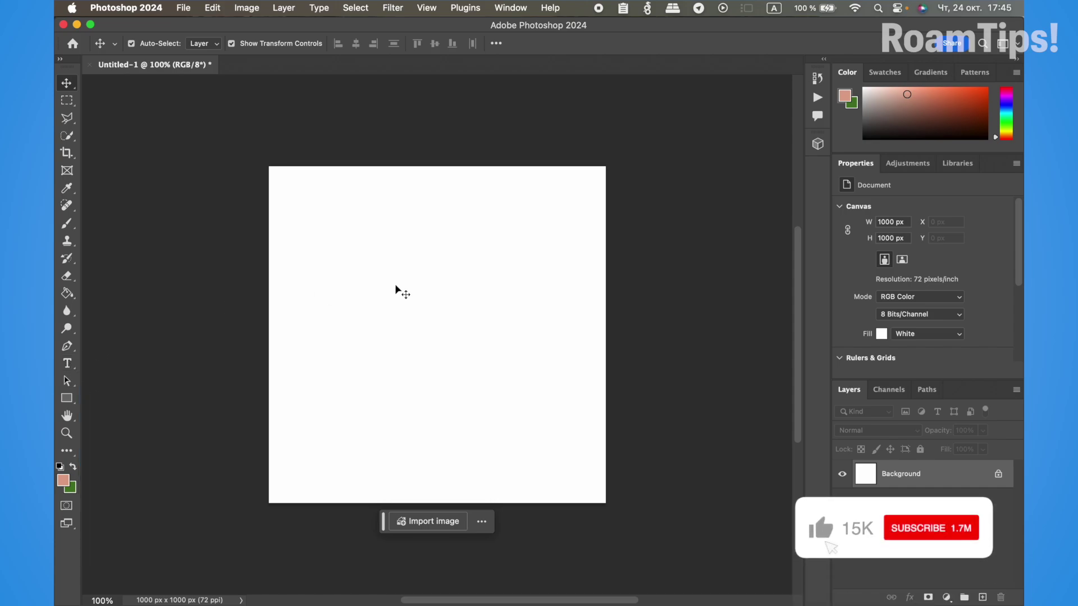
Step: Add a new horizontal text layer on the canvas reading hello
key(t)
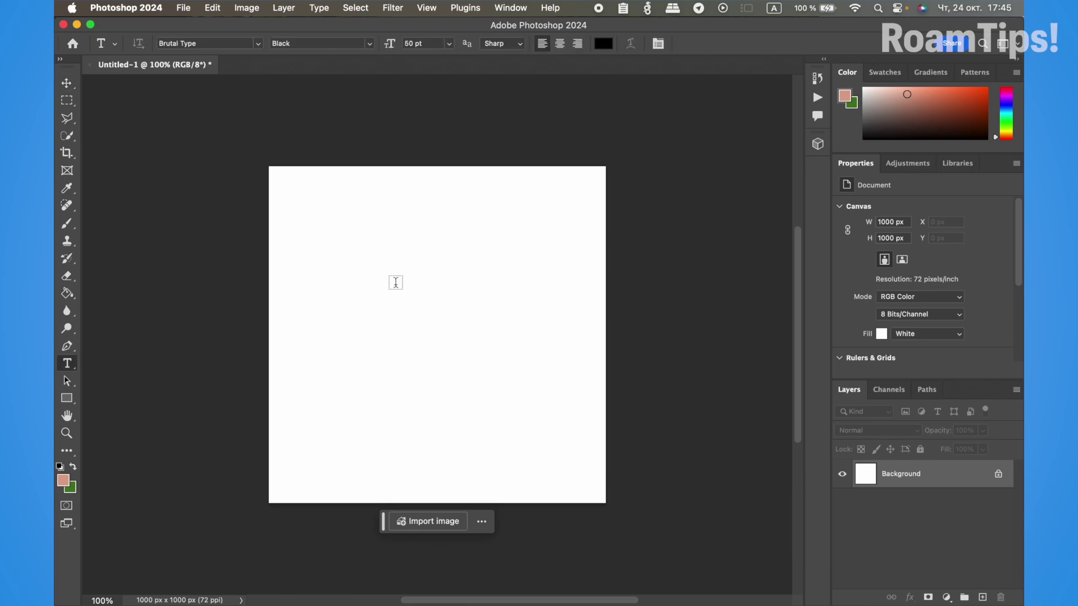
click(396, 282)
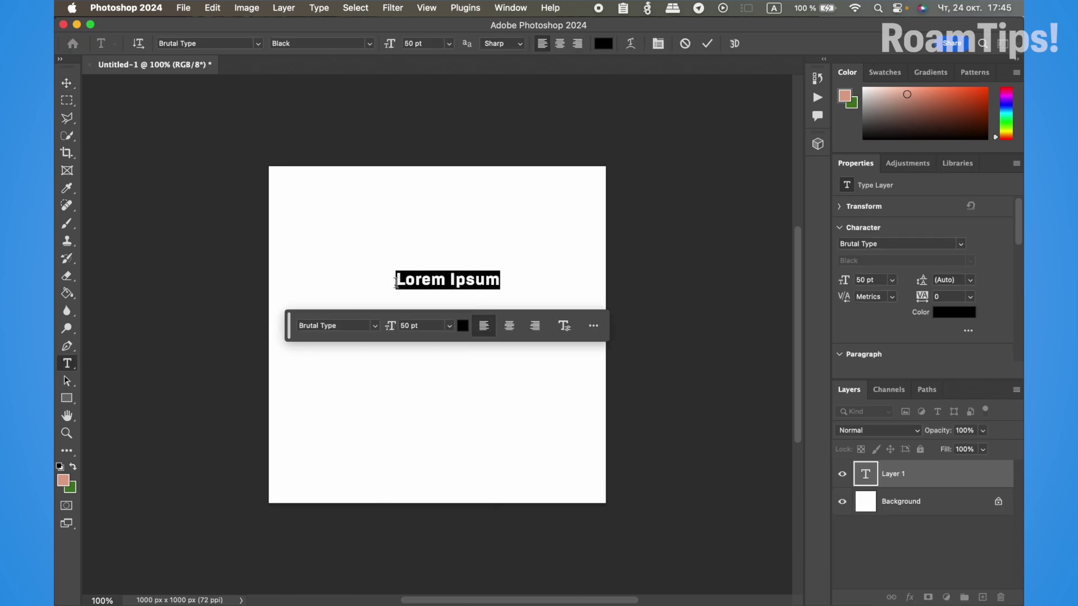
text(hello)
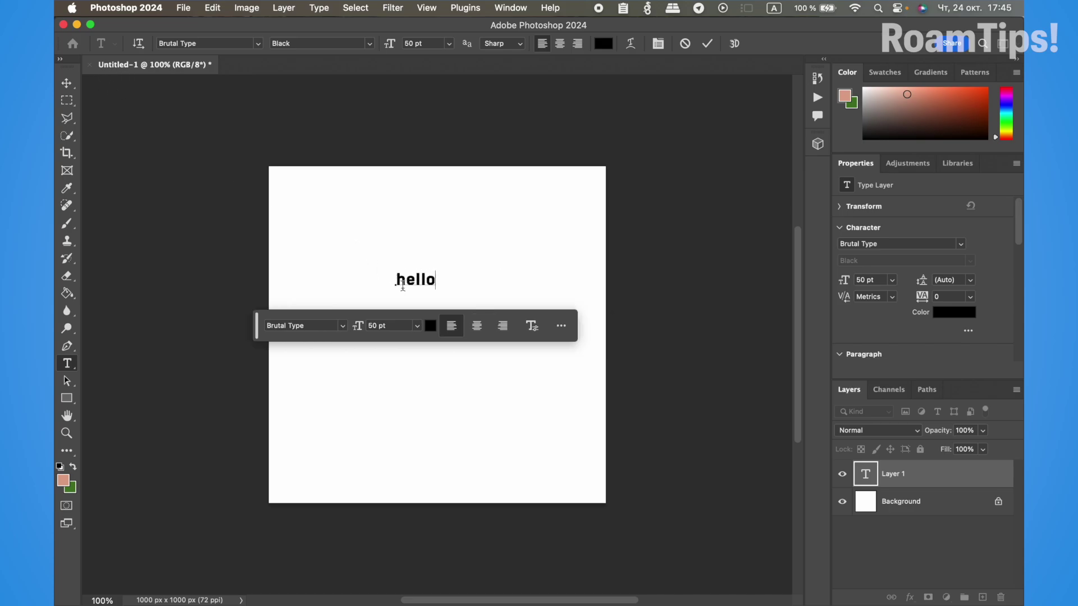
Step: Set all of the hello text to 30 pt
click(416, 328)
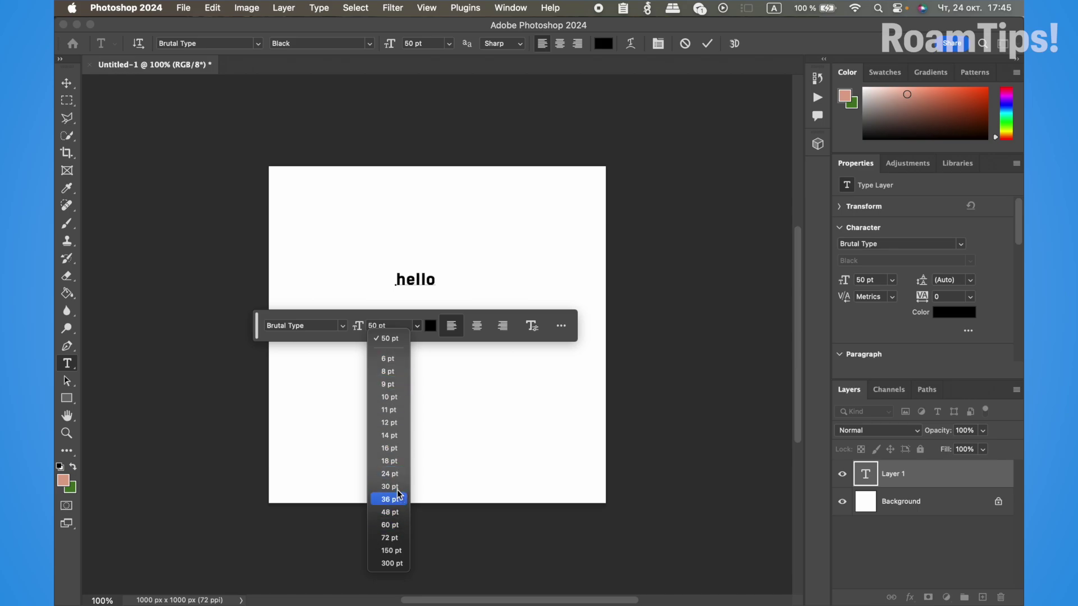
click(390, 512)
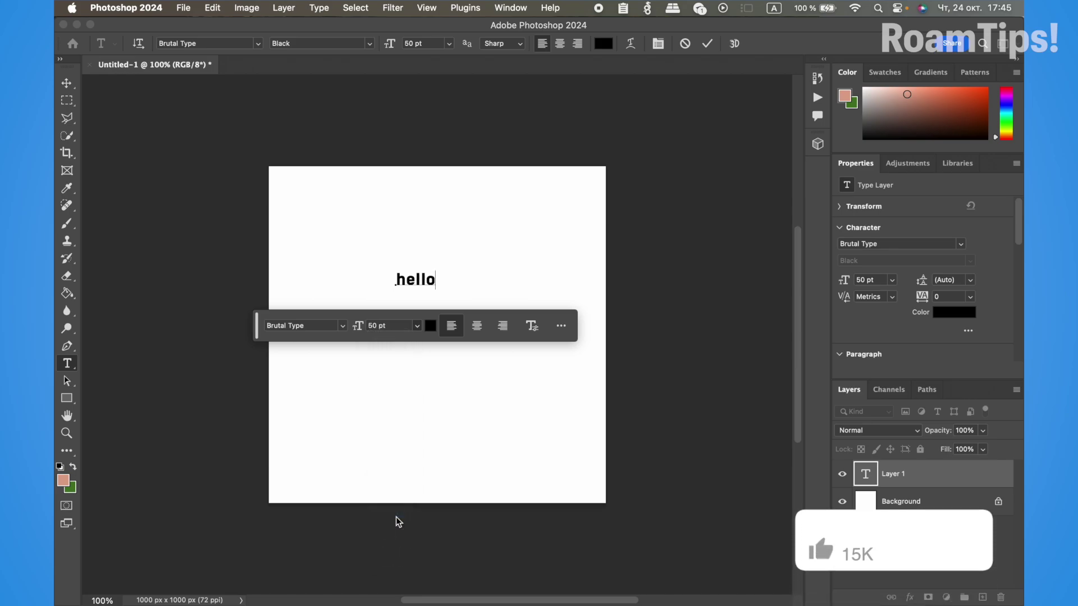
key(super+a)
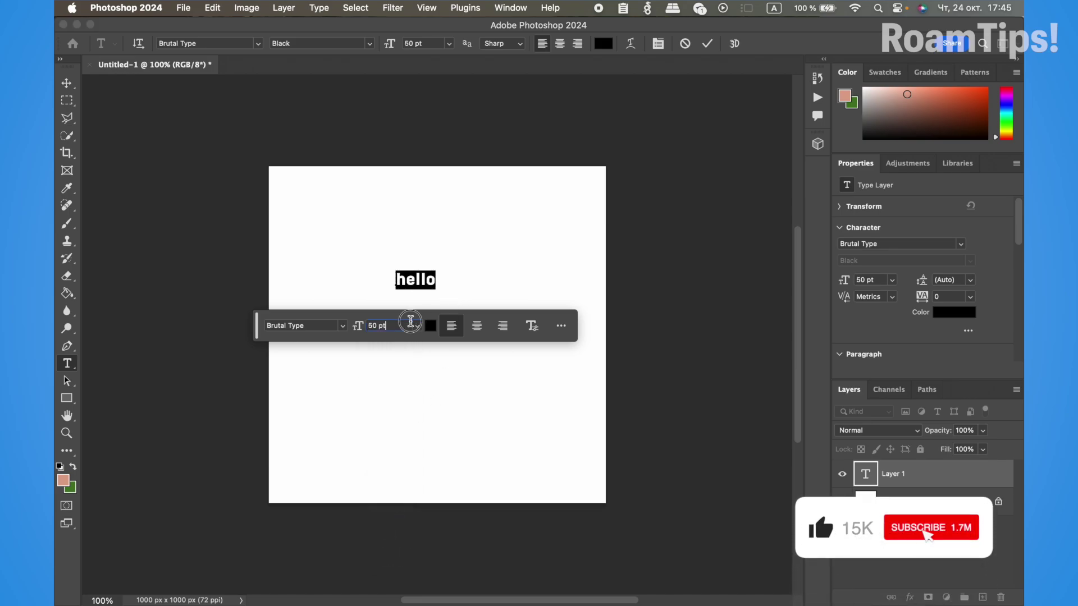
click(416, 326)
click(393, 486)
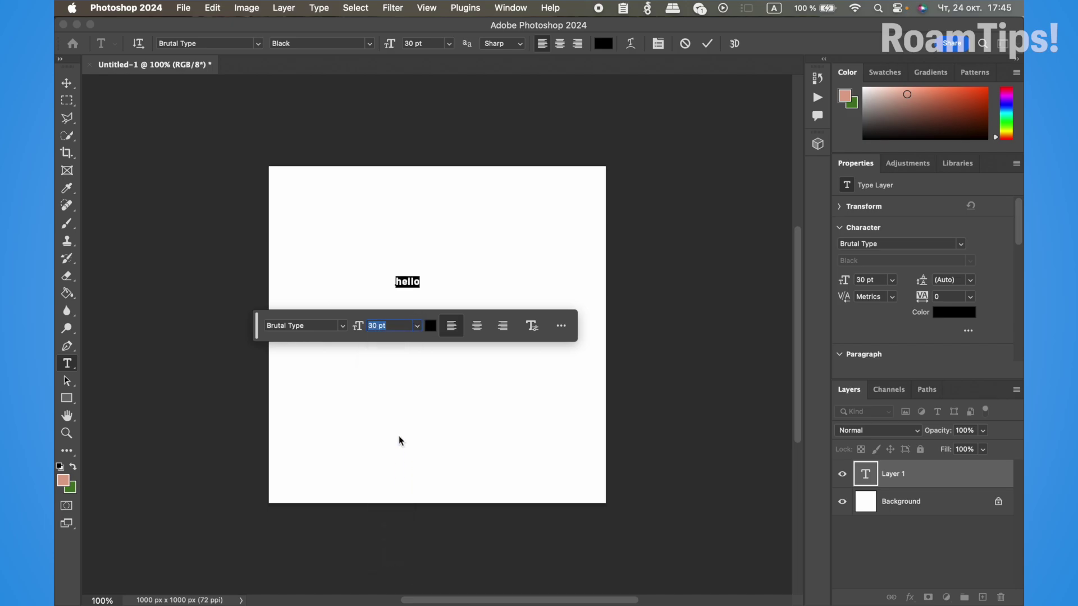
Step: Colour the hello text bright green (#30ff3a)
click(430, 326)
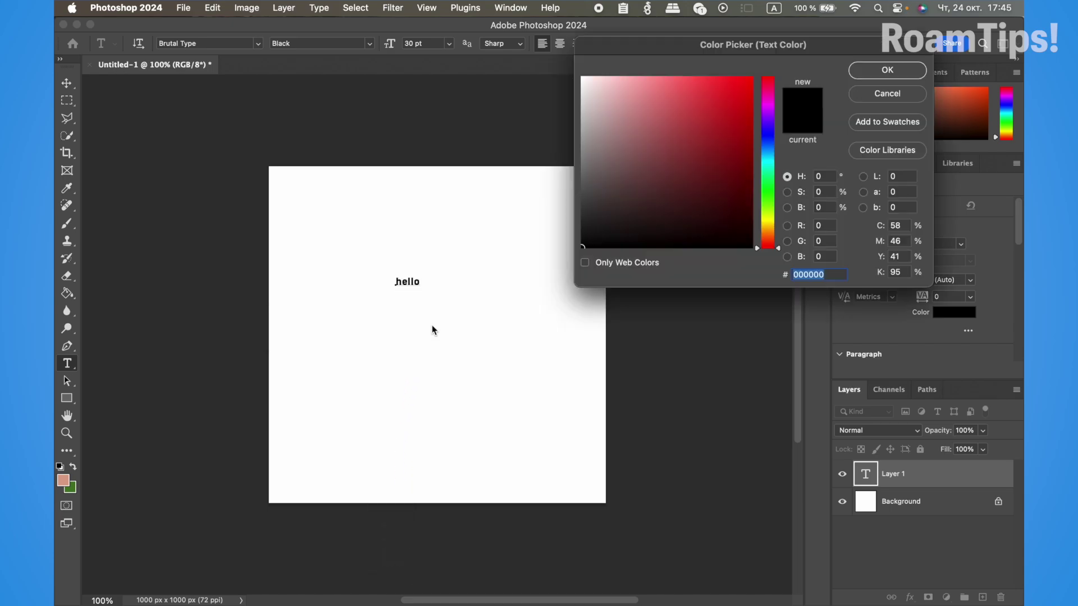
click(767, 189)
drag(724, 171, 719, 71)
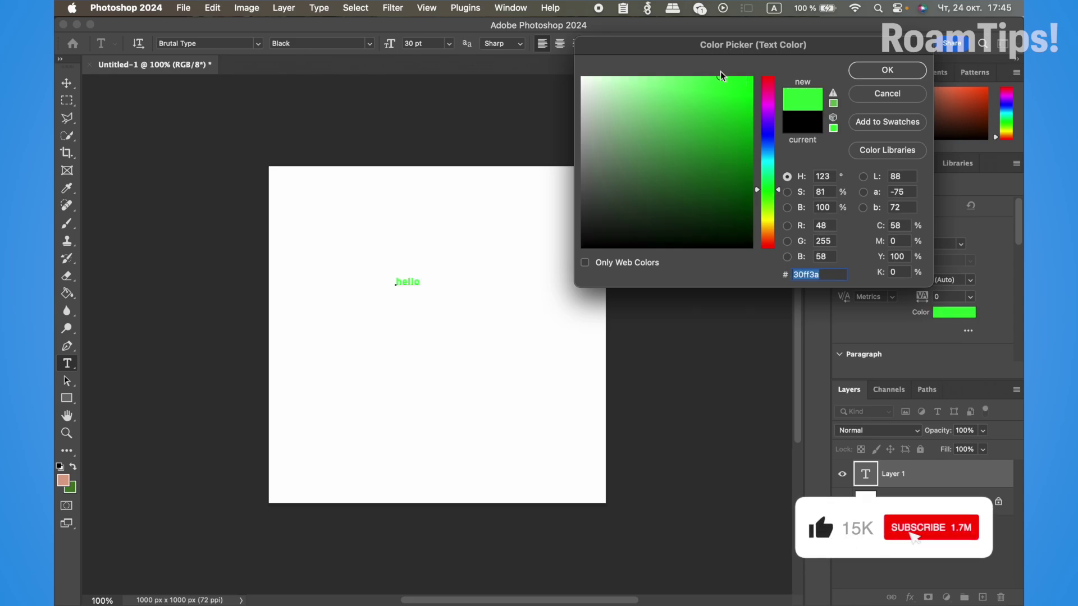
click(905, 73)
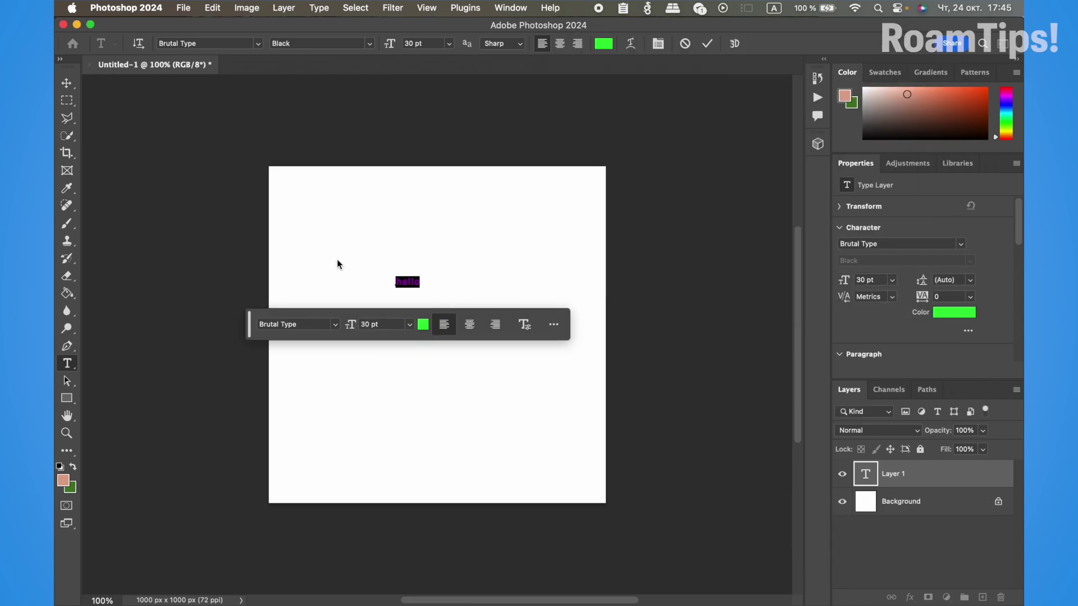
Step: Scale the green hello up to about 356 pt and centre it on the canvas
click(67, 85)
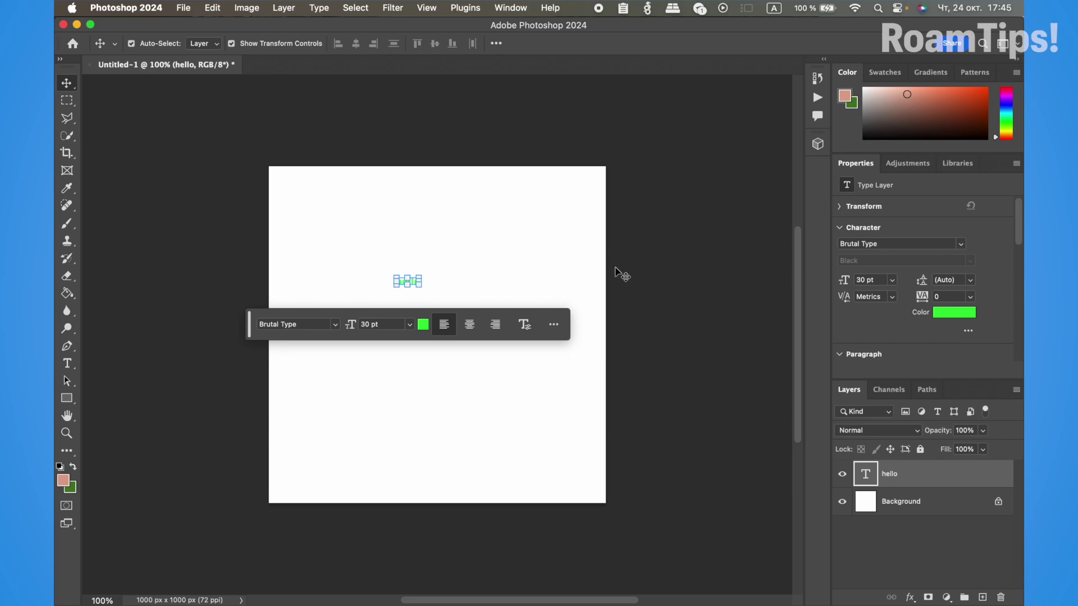
drag(422, 285, 647, 501)
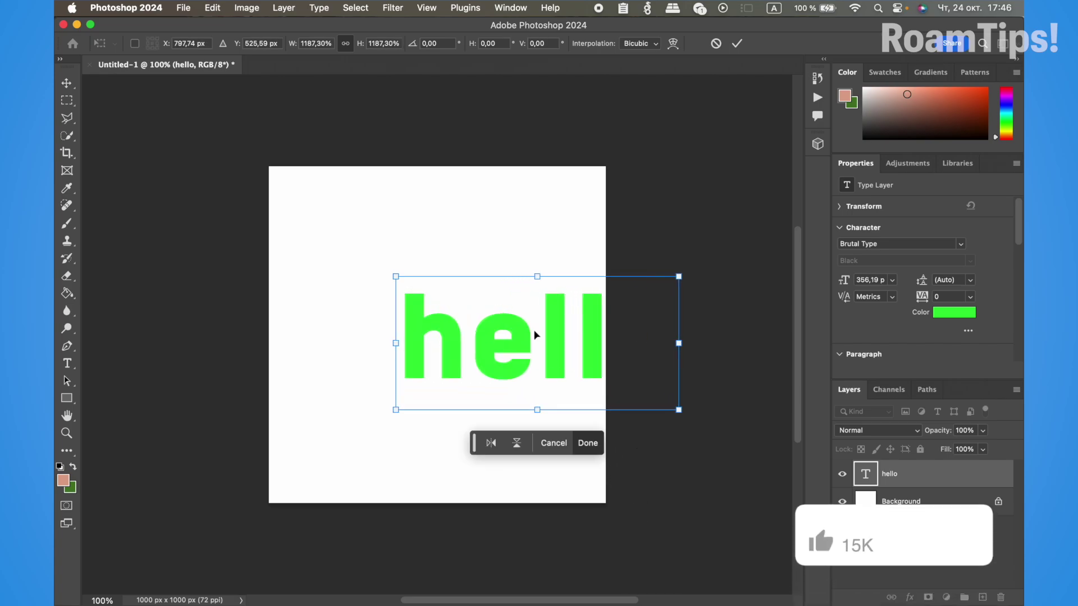
drag(534, 331, 439, 321)
key(Return)
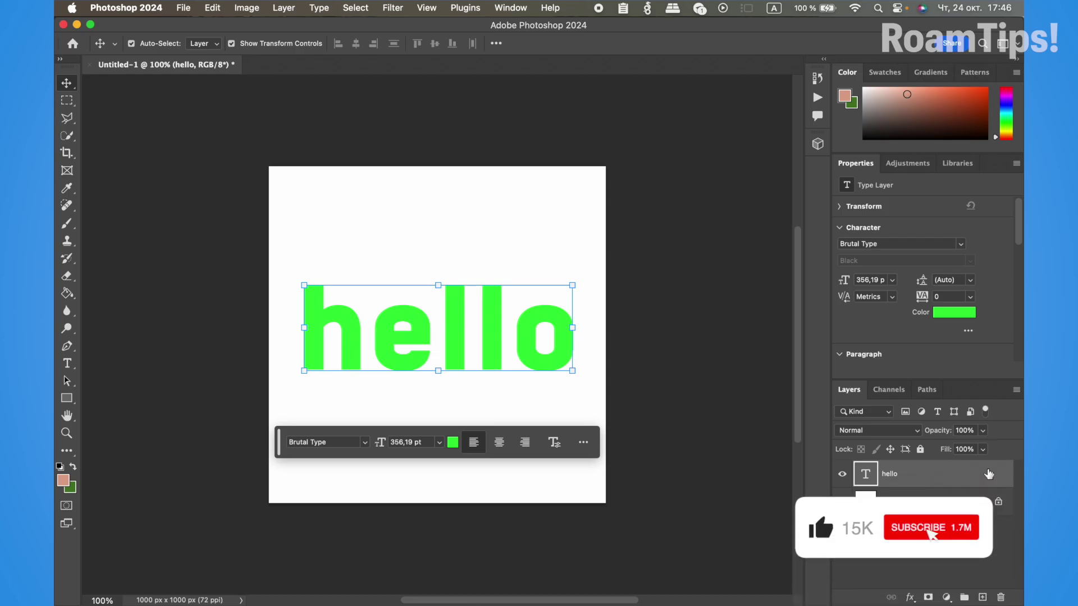
Step: Add a black drop shadow to hello: 82% opacity, 49° angle, 29 px distance, 13 px size
double_click(988, 472)
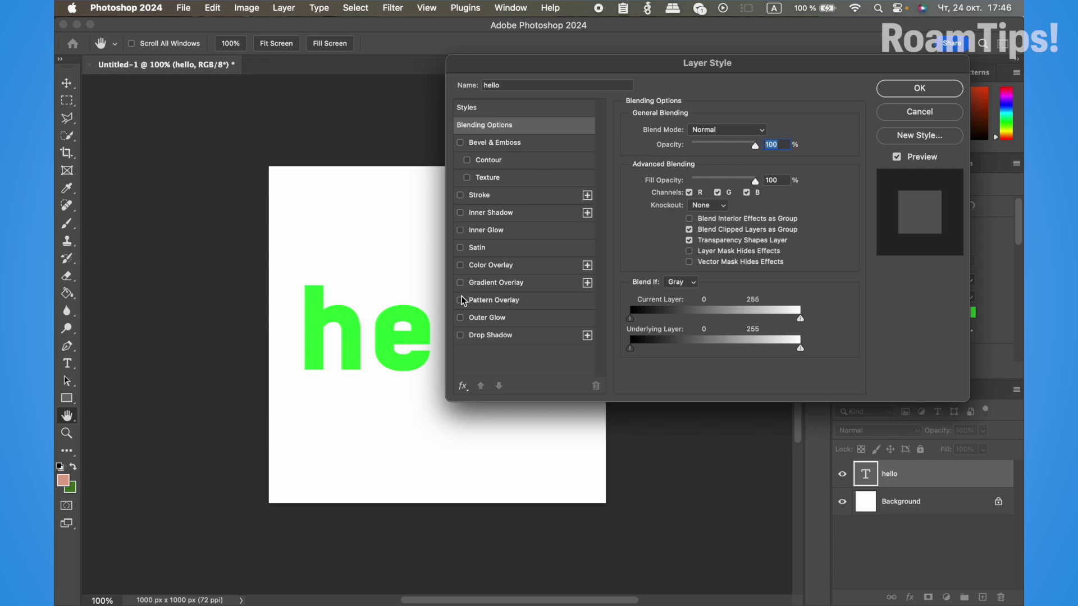
click(460, 336)
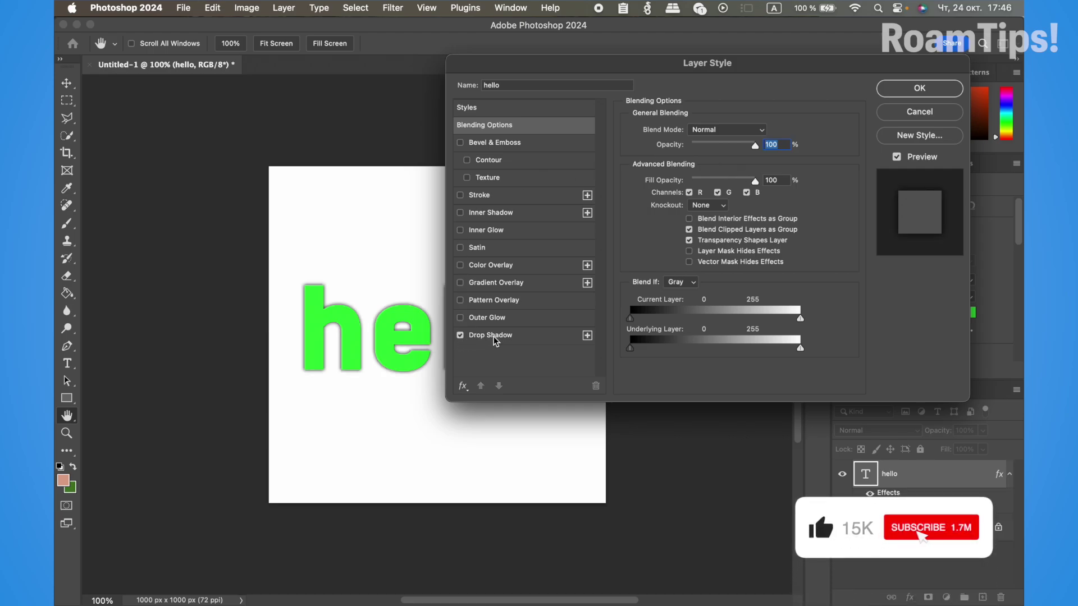
click(494, 337)
drag(569, 65, 715, 82)
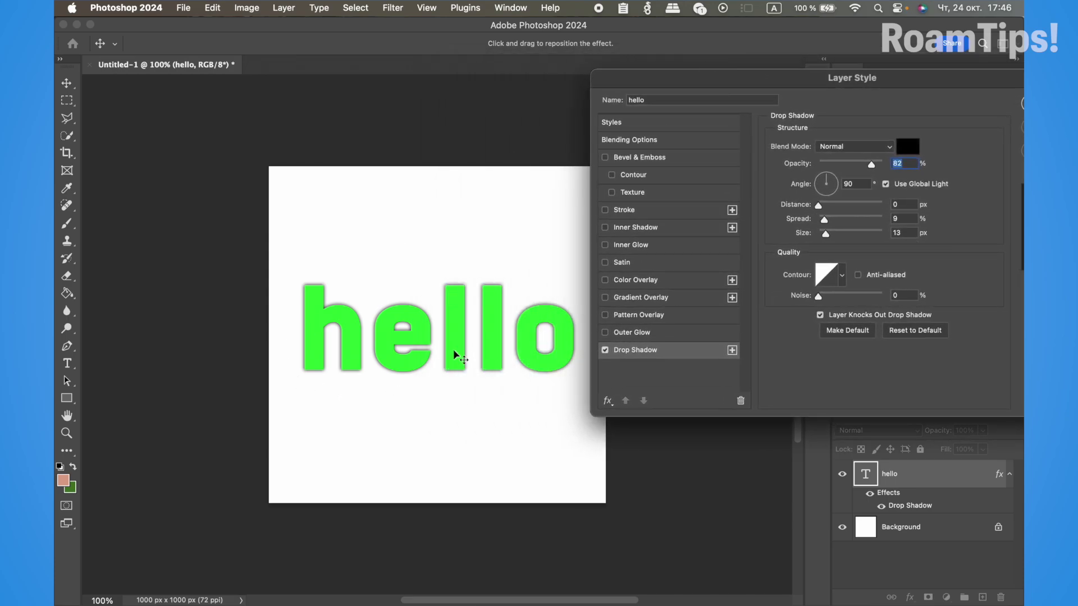
mouse_move(416, 356)
mouse_down()
mouse_move(424, 364)
mouse_move(438, 337)
mouse_move(366, 349)
mouse_move(409, 270)
mouse_move(469, 313)
mouse_move(445, 361)
mouse_move(475, 375)
mouse_move(432, 413)
mouse_move(409, 410)
mouse_move(447, 397)
mouse_move(418, 353)
mouse_move(403, 359)
mouse_up()
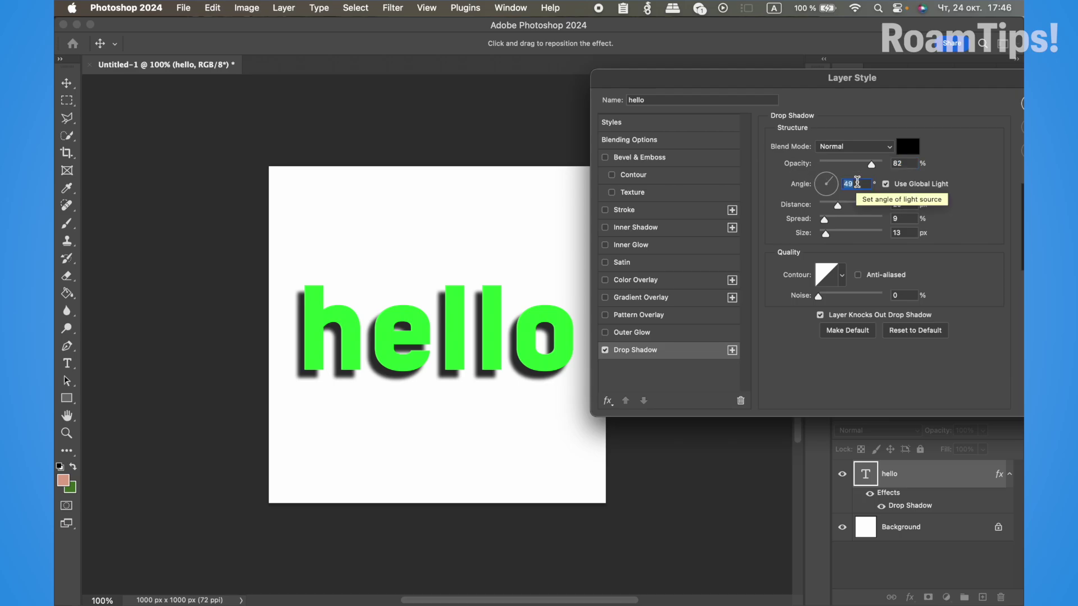
Step: Apply a 0° drop shadow angle and bring the hello layer's Drop Shadow settings back up
text(0)
key(Return)
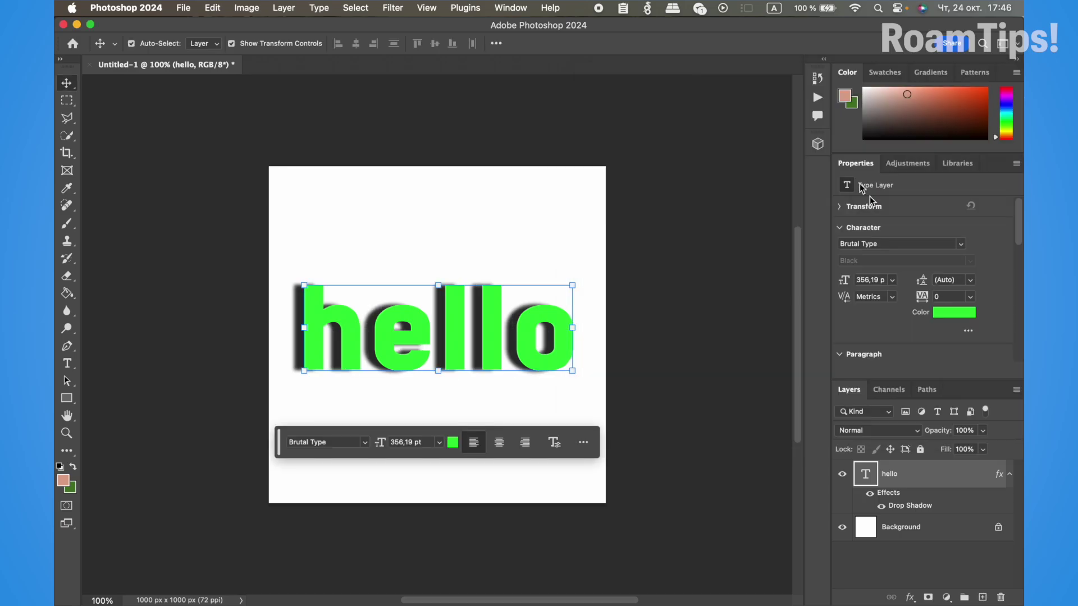
double_click(927, 481)
click(554, 350)
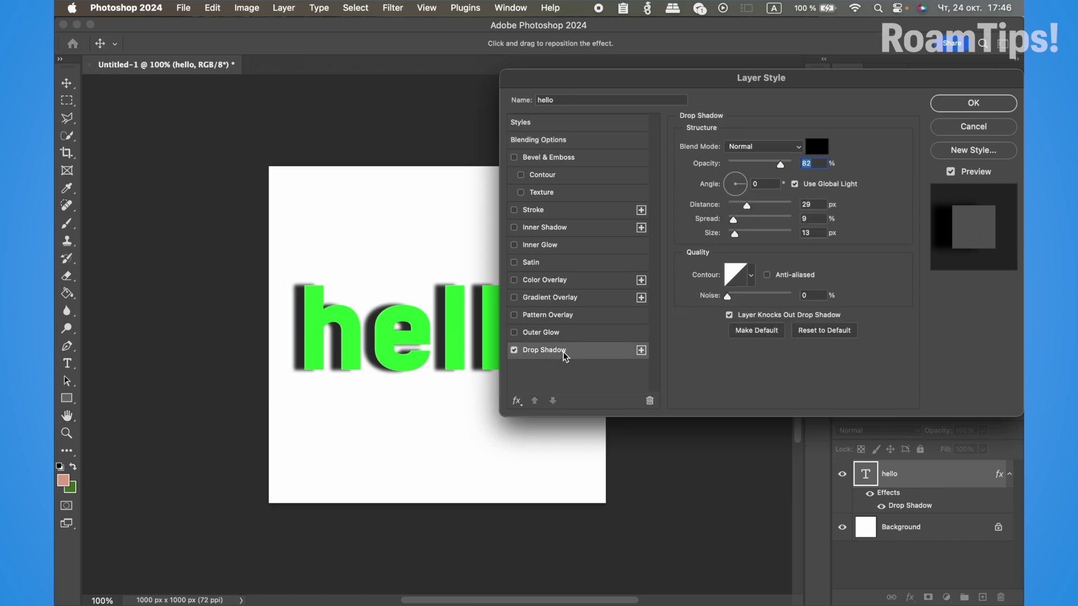
drag(704, 77, 847, 78)
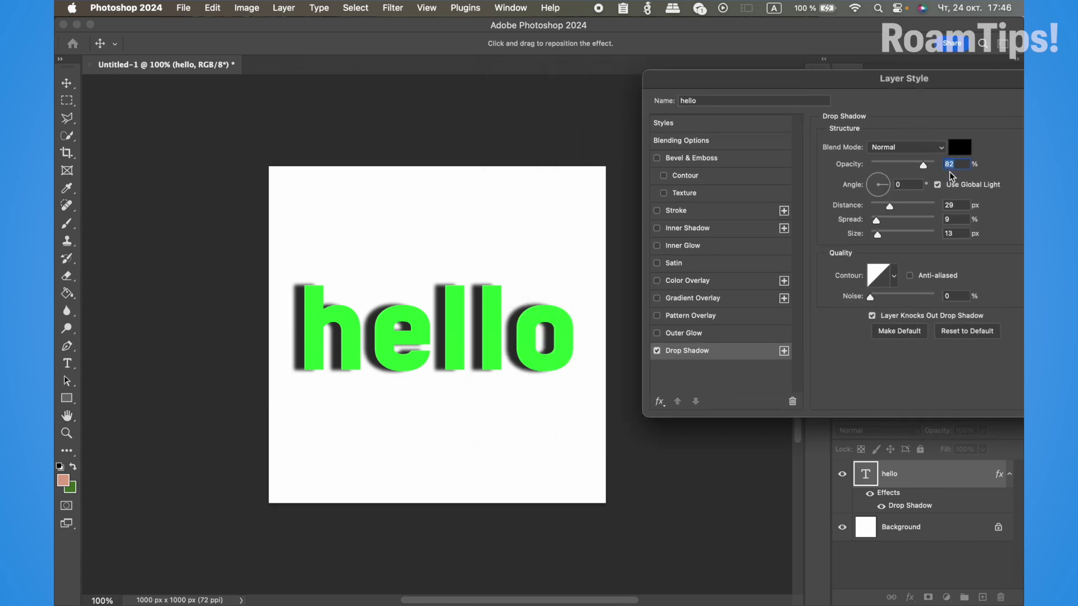
click(896, 184)
Step: Try the Color blend mode for the shadow, then return to the blend mode list
click(906, 148)
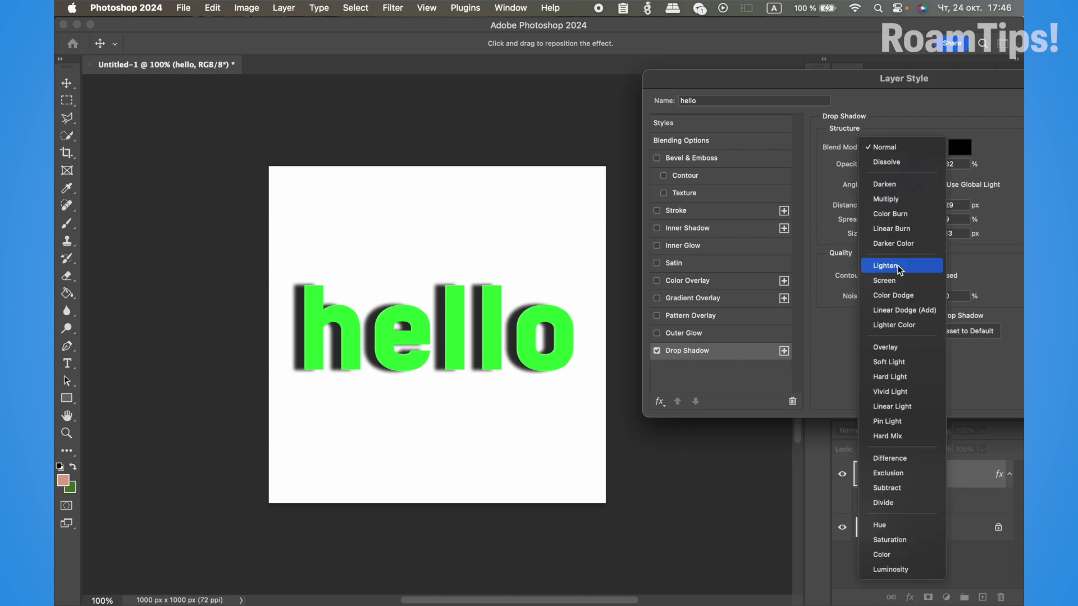
click(898, 555)
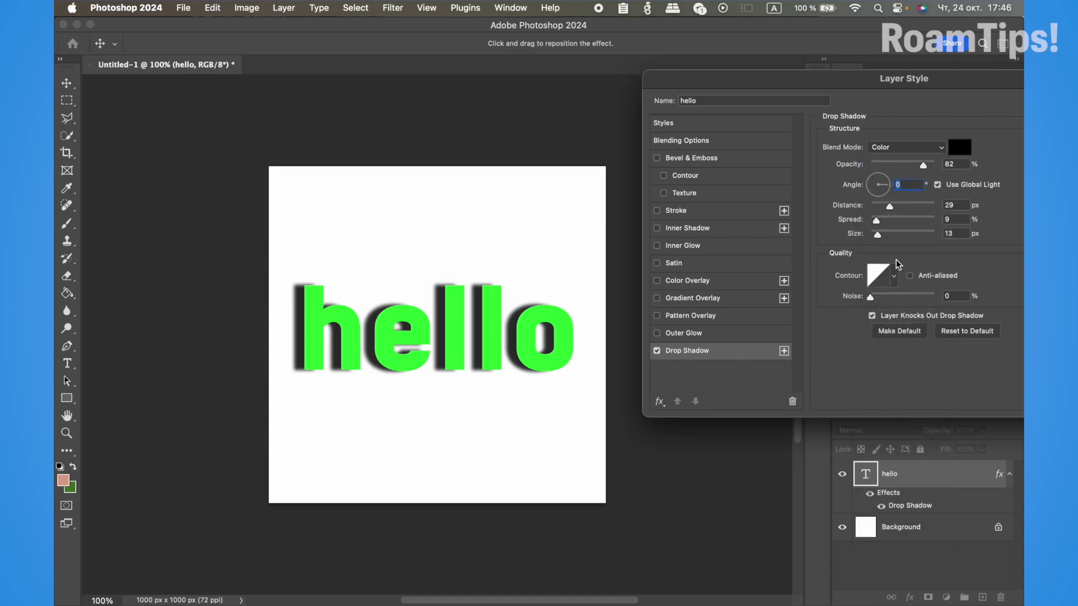
click(906, 147)
scroll(903, 84, up, 5)
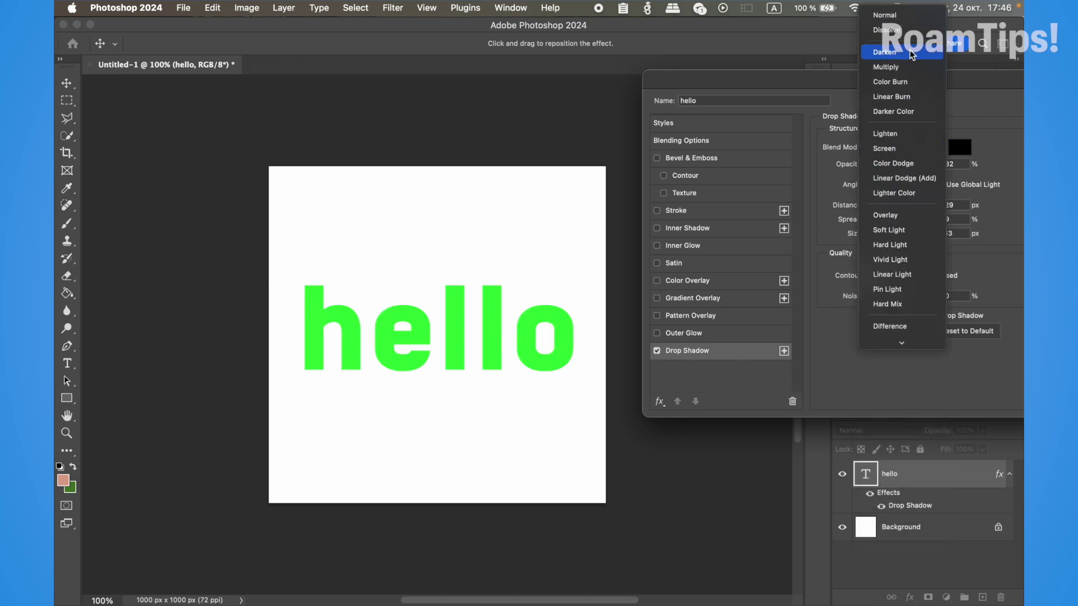
Step: Restore Normal blend mode and black 000000 shadow after trying red and blue; set opacity to 85%
click(902, 18)
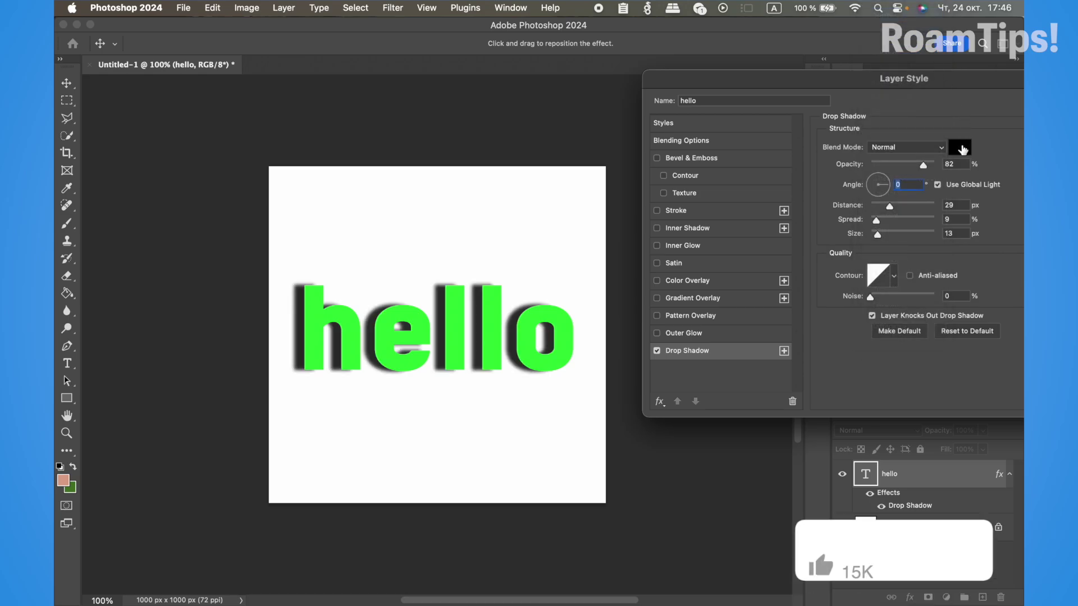
click(967, 150)
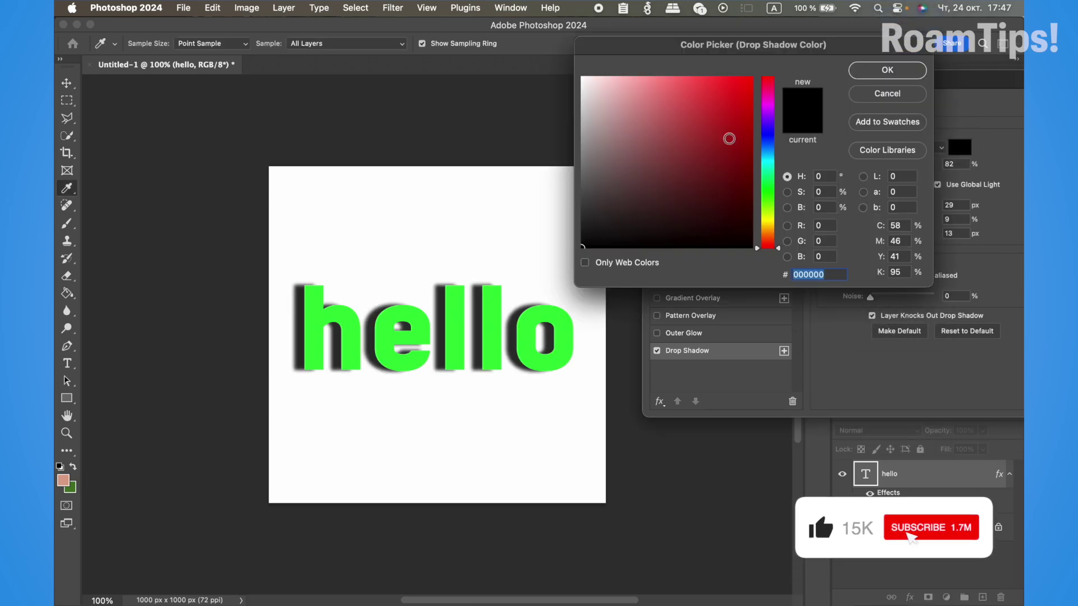
drag(728, 137, 762, 53)
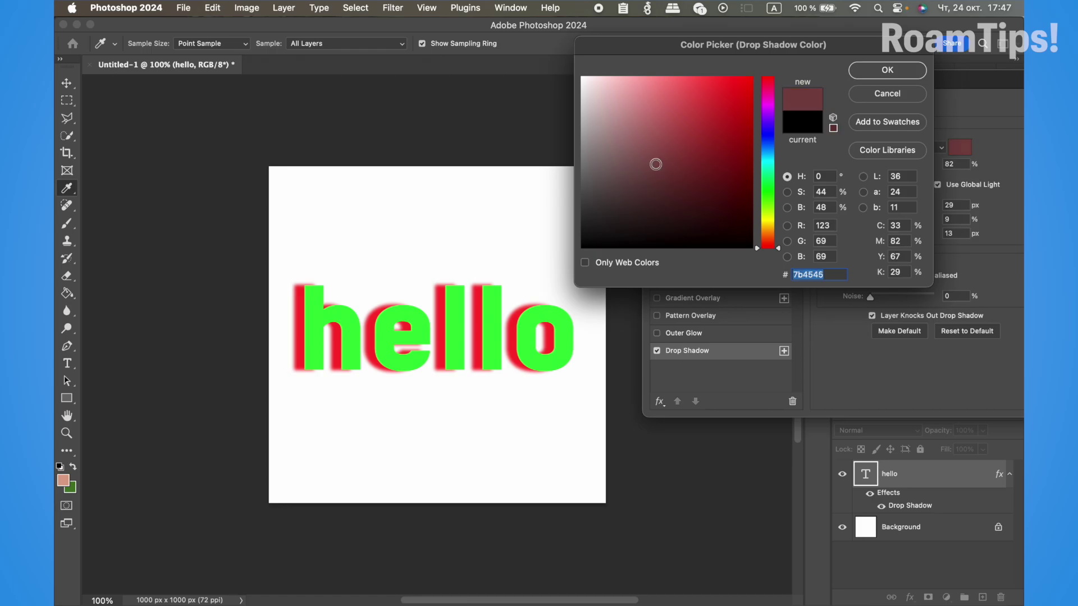
drag(767, 158, 767, 139)
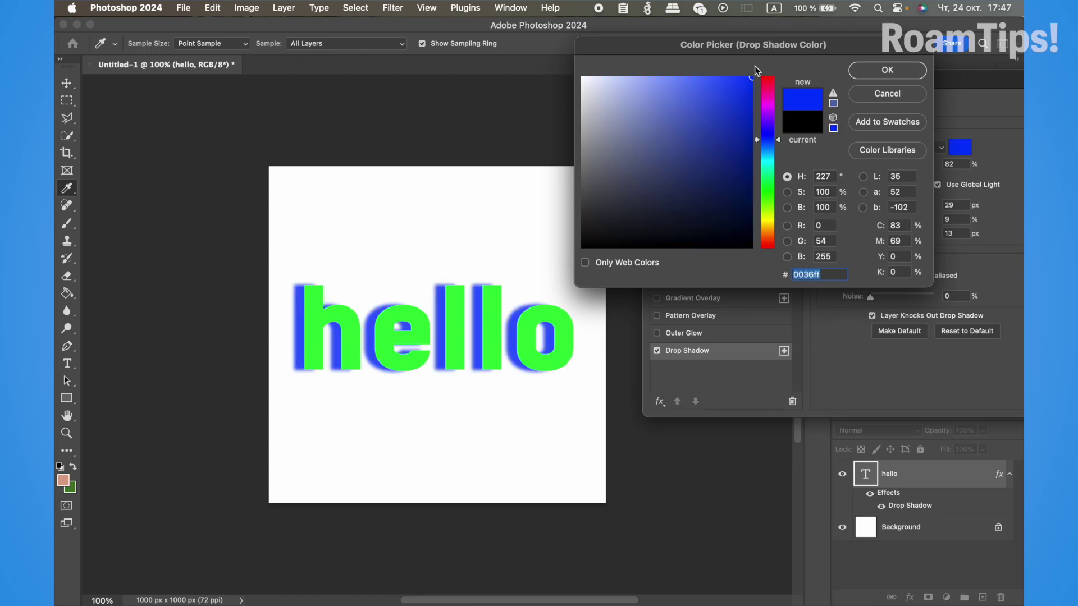
drag(686, 164, 580, 248)
click(864, 70)
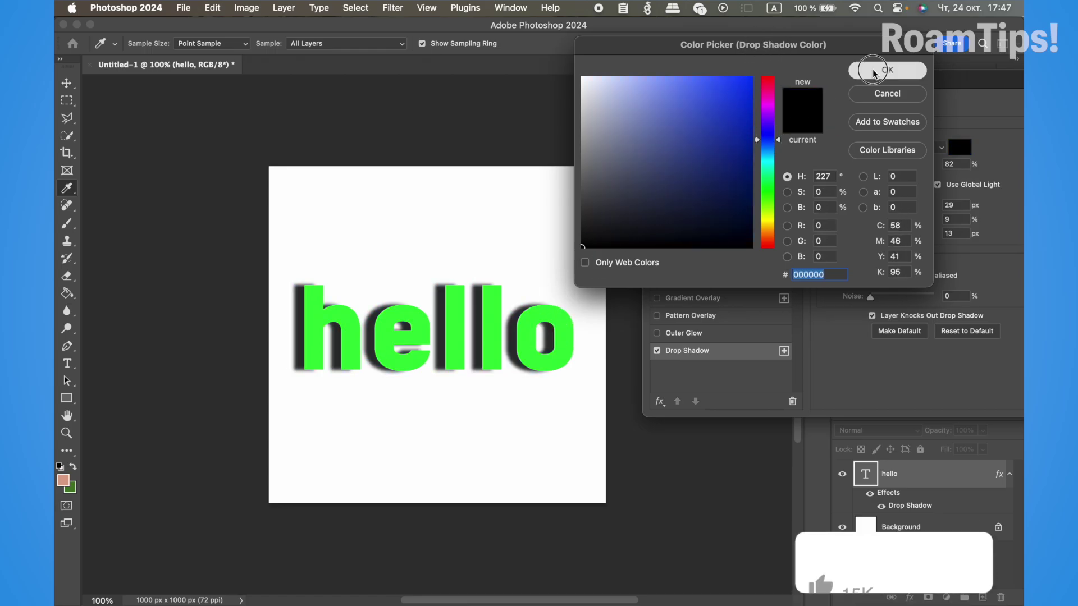
mouse_move(919, 164)
mouse_down()
mouse_move(956, 180)
mouse_move(927, 182)
mouse_up()
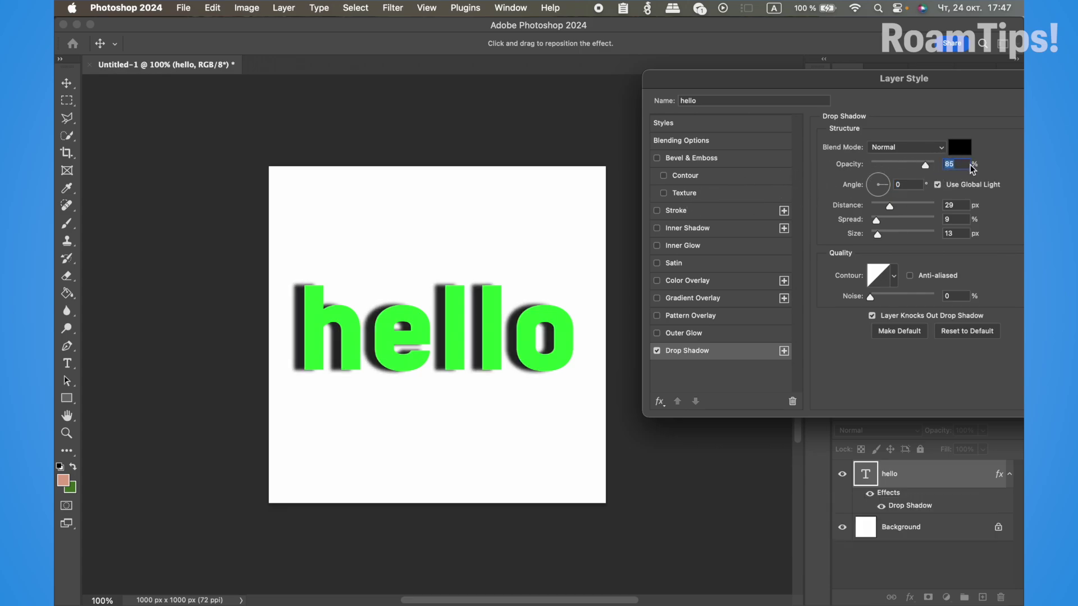
Step: Set shadow opacity to 80%, toggle Use Global Light off and on, and distance to 9 px
text(80)
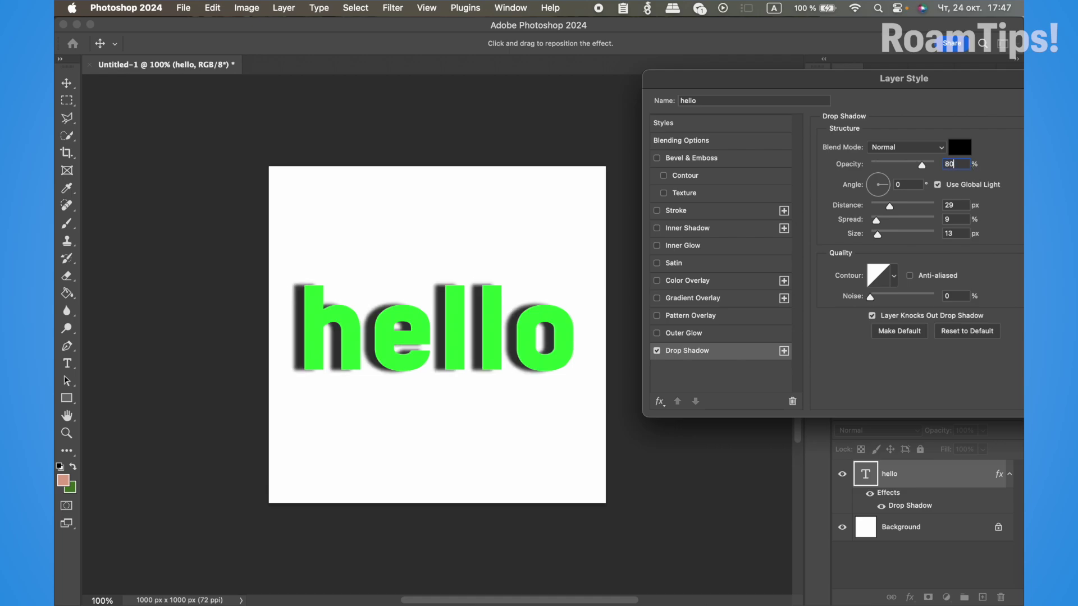
click(969, 188)
click(970, 187)
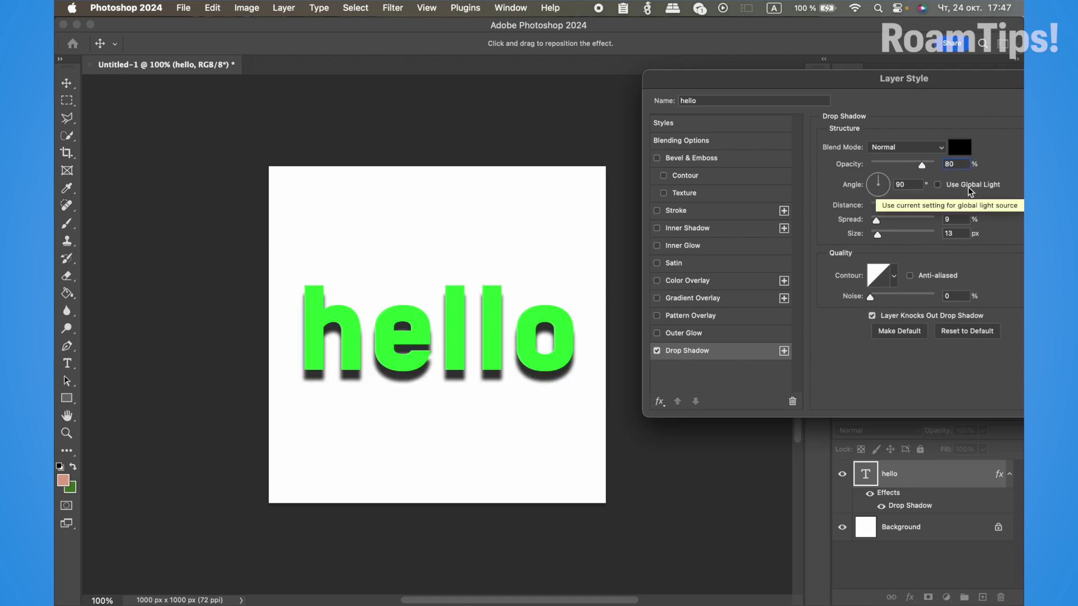
scroll(889, 244, down, 3)
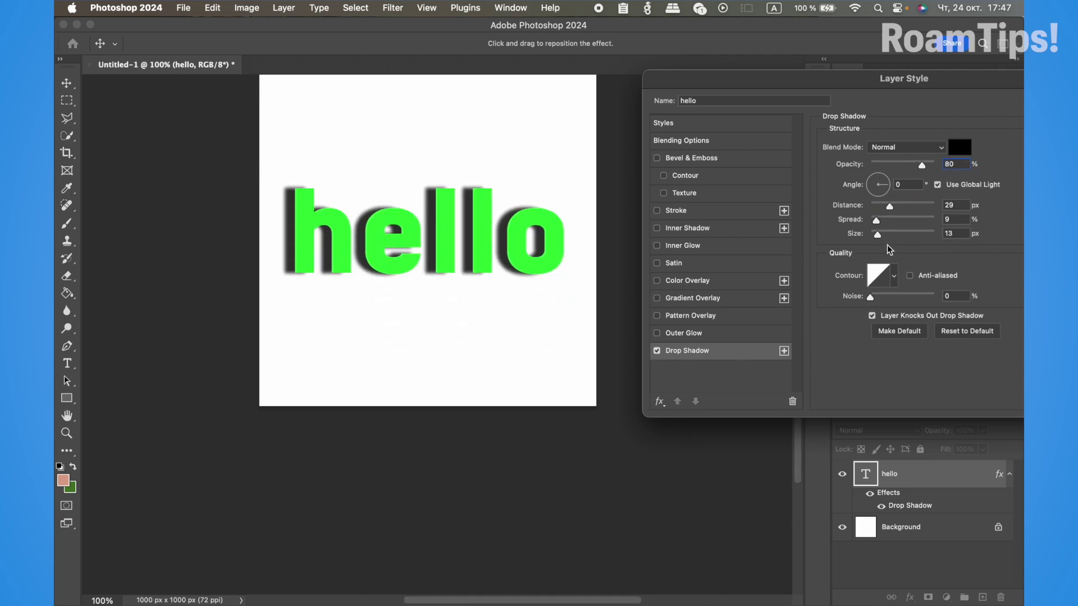
mouse_move(889, 206)
mouse_down()
mouse_move(935, 204)
mouse_move(878, 210)
mouse_up()
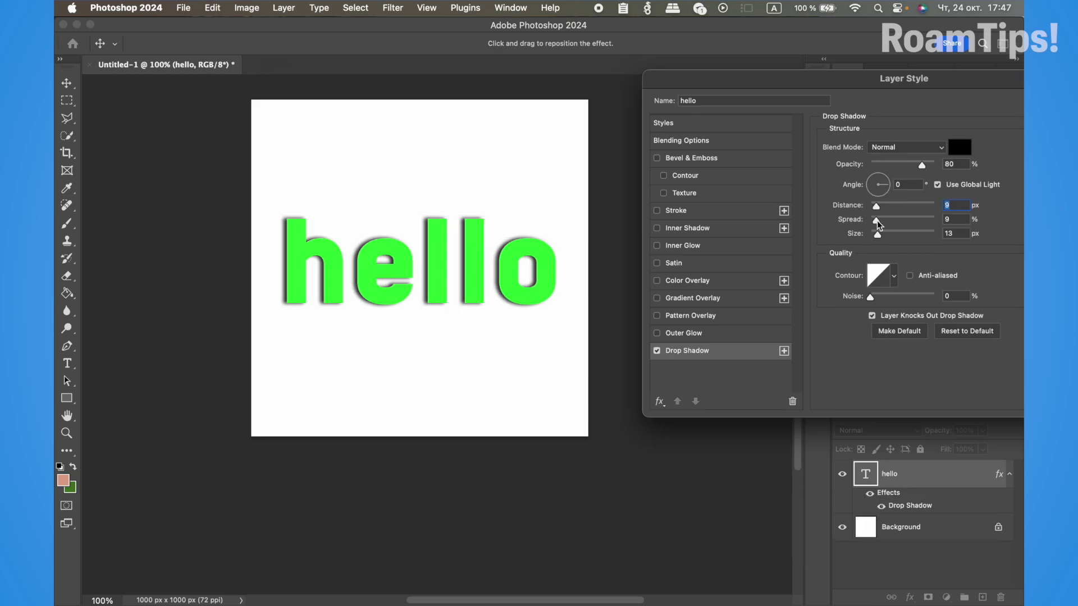
Step: Give the drop shadow a 10% spread and a 20 px size
mouse_move(877, 220)
mouse_down()
mouse_move(979, 220)
mouse_move(855, 224)
mouse_move(912, 238)
mouse_move(835, 248)
mouse_move(974, 248)
mouse_move(878, 238)
mouse_up()
key(Tab)
text(2)
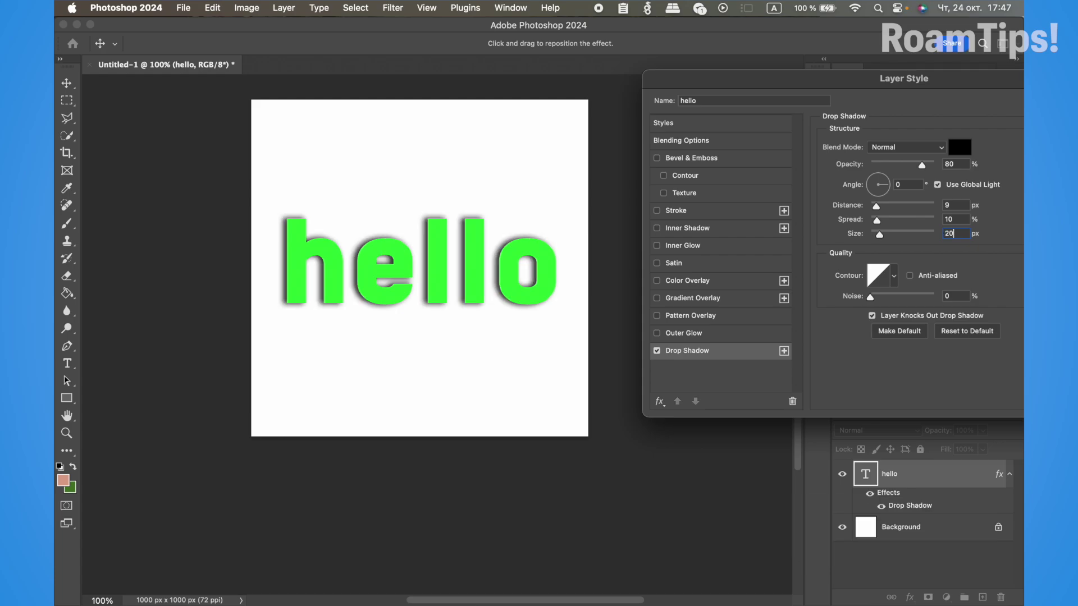
text(0)
drag(886, 89, 798, 72)
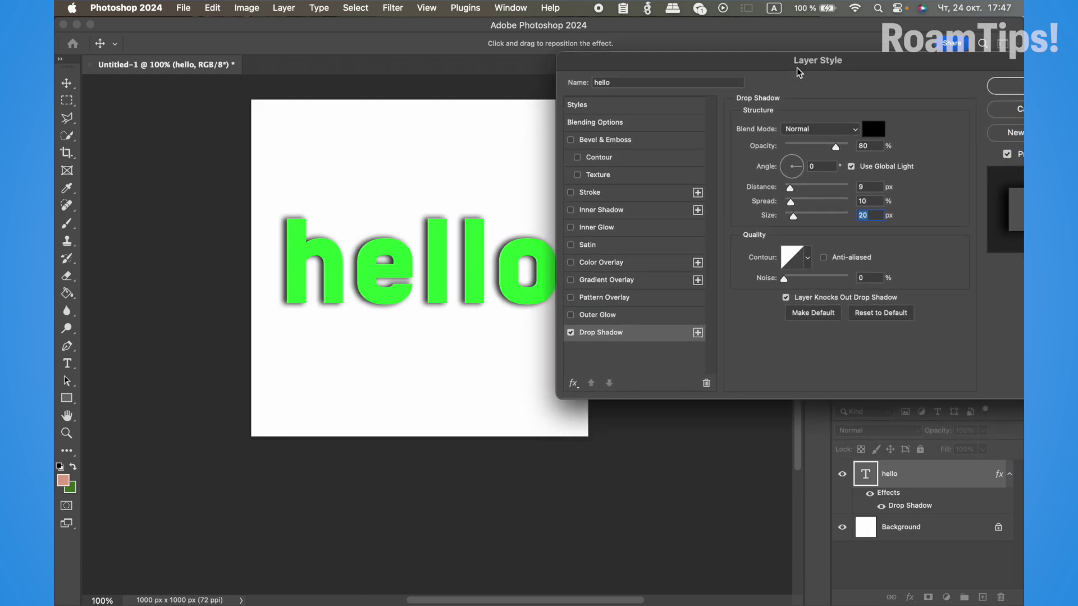